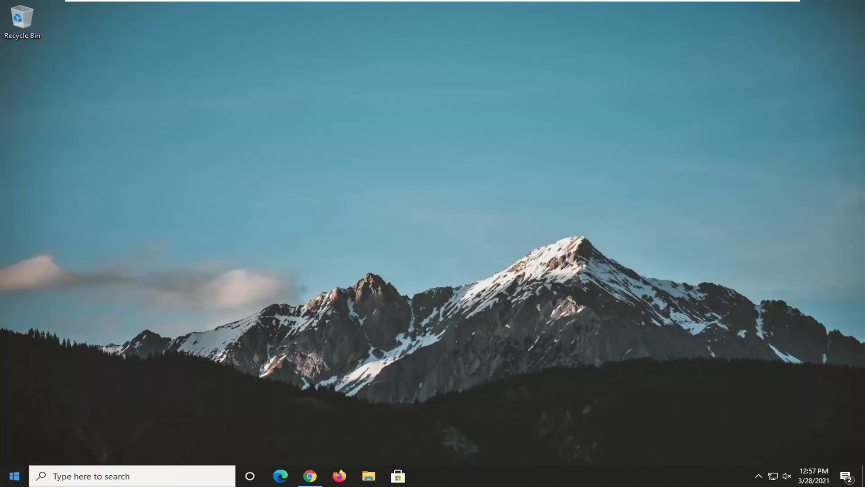
Step: Open the Services app by searching 'services' and scroll down to Windows Image Acquisition
{"action": "left_click", "coordinate": [14, 477]}
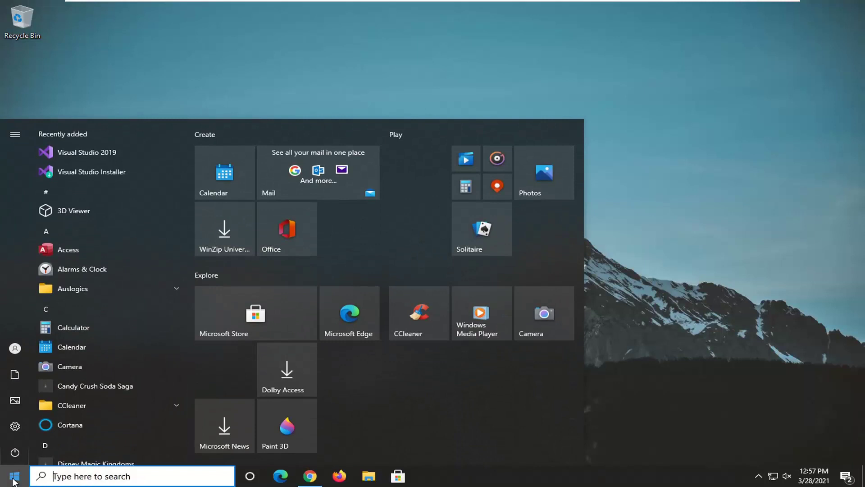
{"action": "type", "text": "services"}
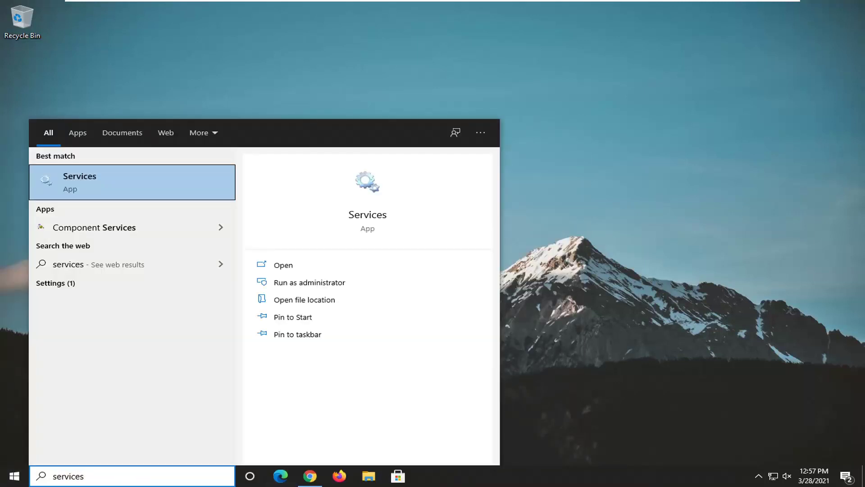
{"action": "left_click", "coordinate": [90, 190]}
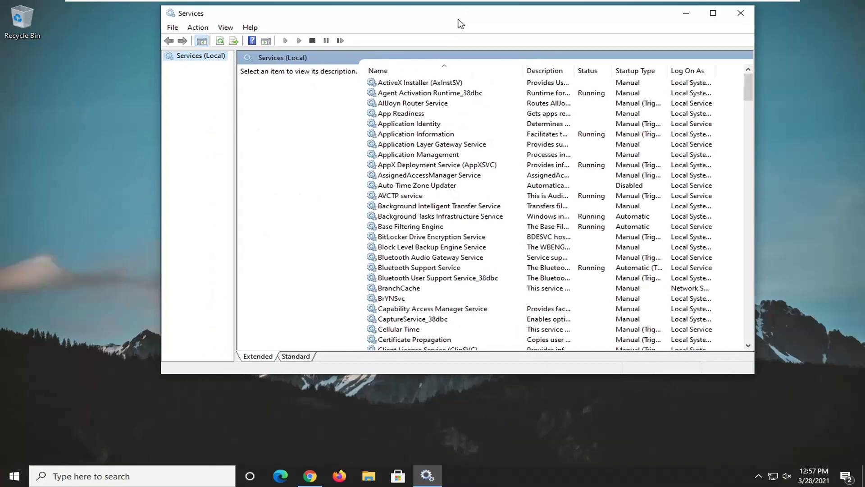
{"action": "left_click_drag", "start_coordinate": [795, 117], "coordinate": [777, 343]}
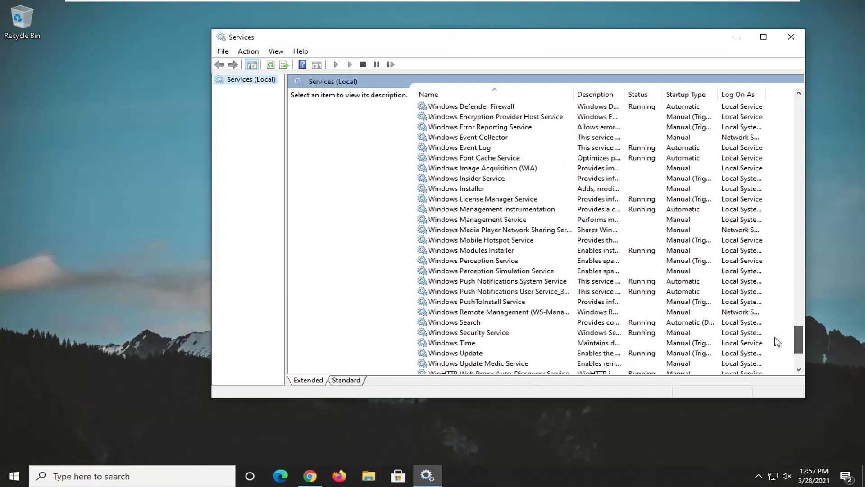
Step: Set Windows Image Acquisition (WIA) to Automatic startup, start it, save, and close Services
{"action": "double_click", "coordinate": [469, 168]}
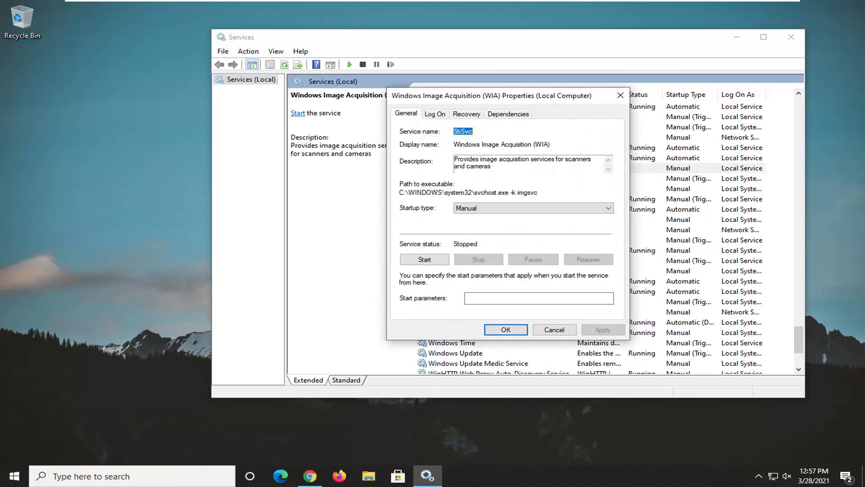
{"action": "left_click", "coordinate": [473, 208]}
{"action": "left_click", "coordinate": [520, 207]}
{"action": "left_click", "coordinate": [520, 207]}
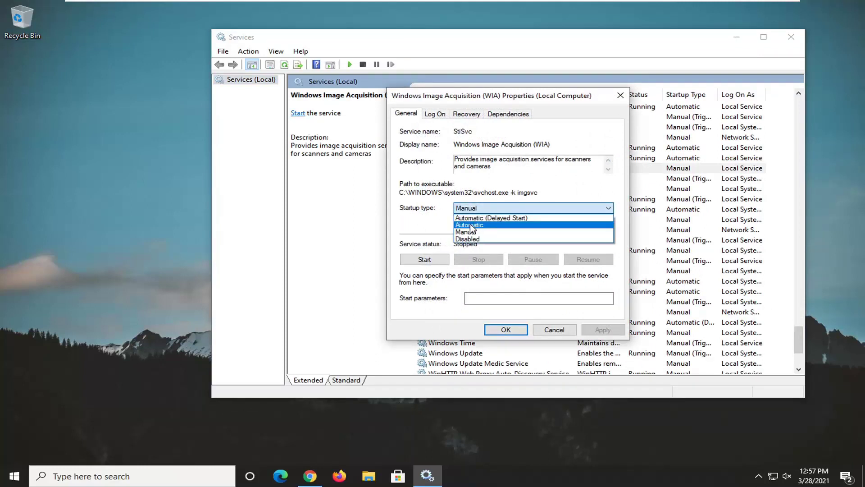
{"action": "left_click", "coordinate": [472, 226]}
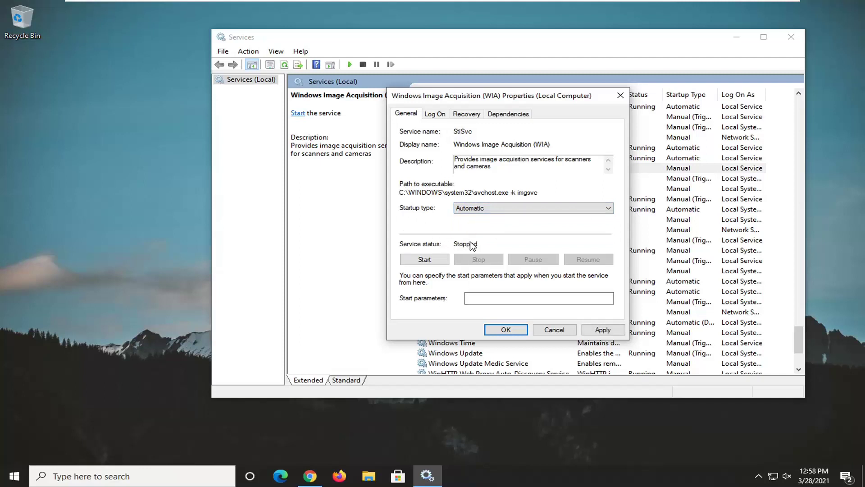
{"action": "left_click", "coordinate": [425, 259]}
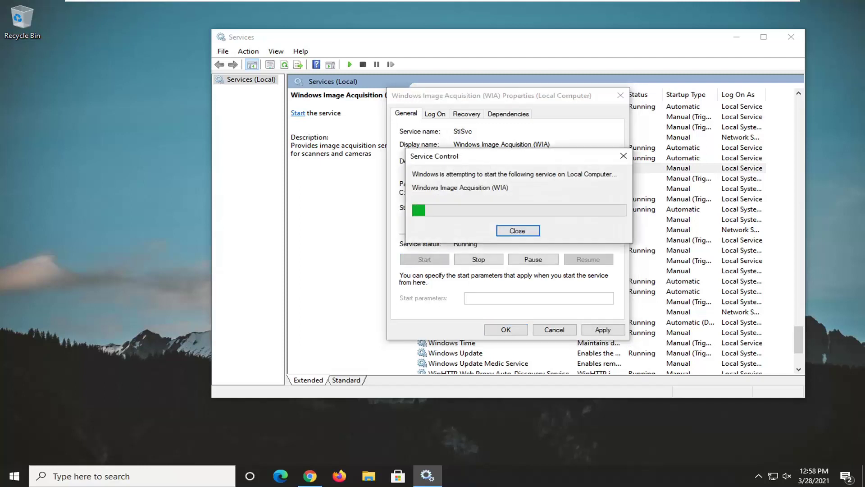
{"action": "left_click", "coordinate": [603, 329]}
{"action": "left_click", "coordinate": [506, 330]}
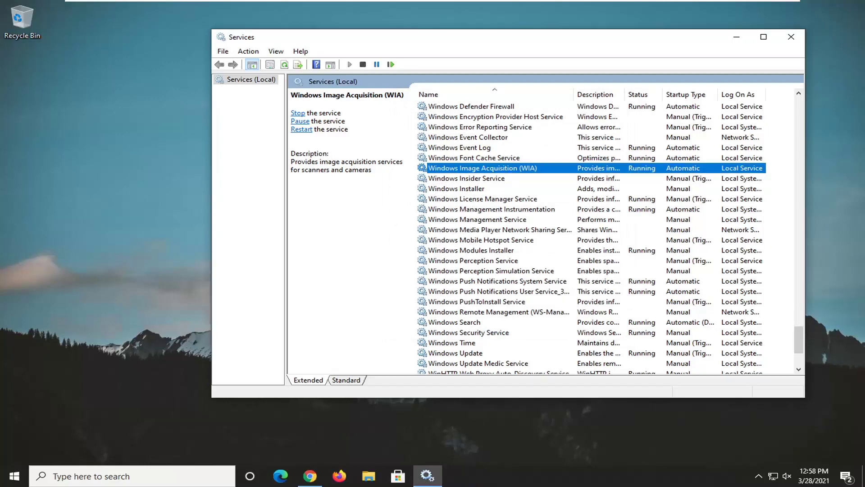
{"action": "left_click", "coordinate": [791, 36]}
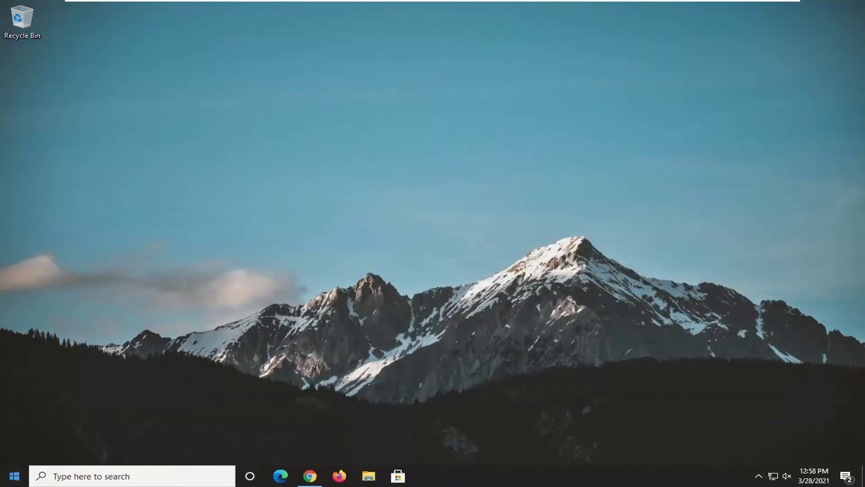
Step: Open Device Manager from a 'device mana' search and move its window toward screen centre
{"action": "key", "text": "super"}
{"action": "type", "text": "devi"}
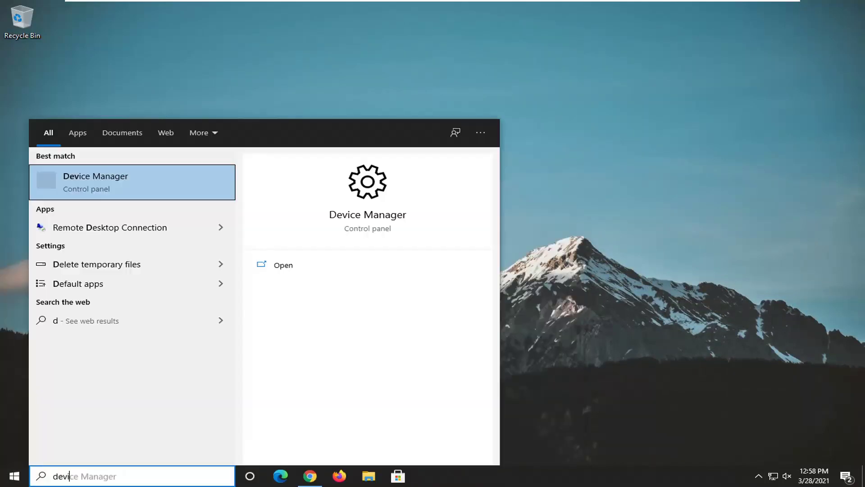
{"action": "type", "text": "ce mana"}
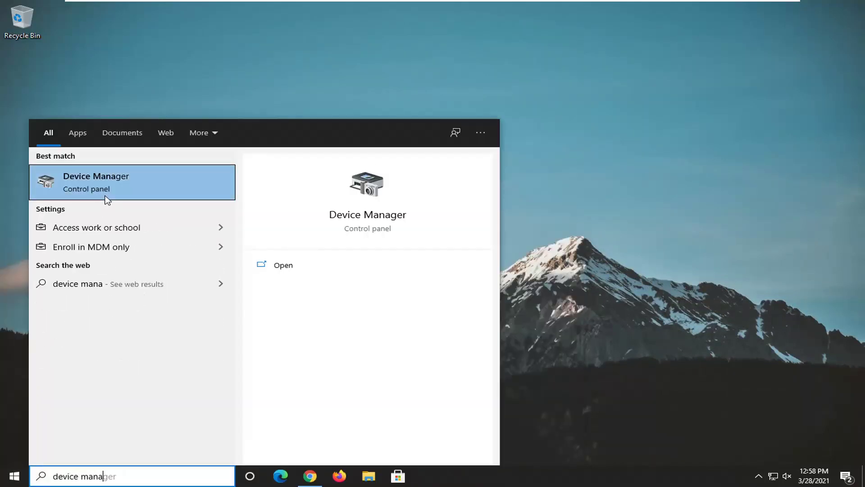
{"action": "left_click", "coordinate": [106, 195]}
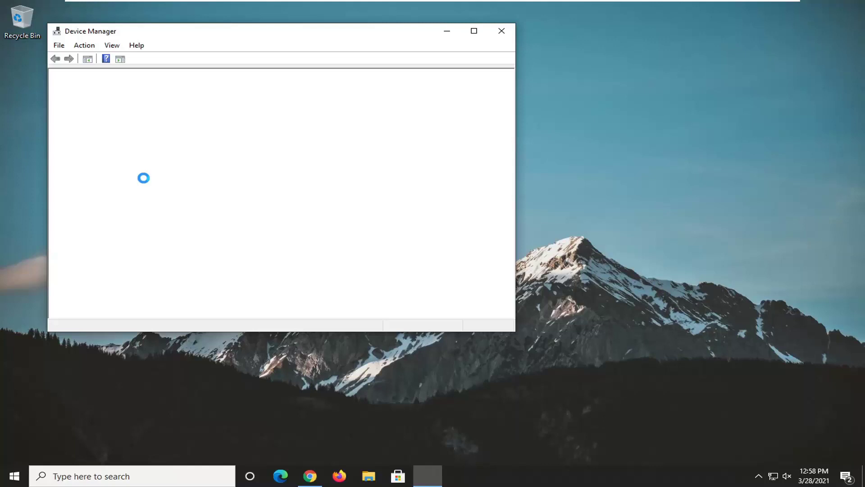
{"action": "left_click_drag", "start_coordinate": [216, 37], "coordinate": [370, 60]}
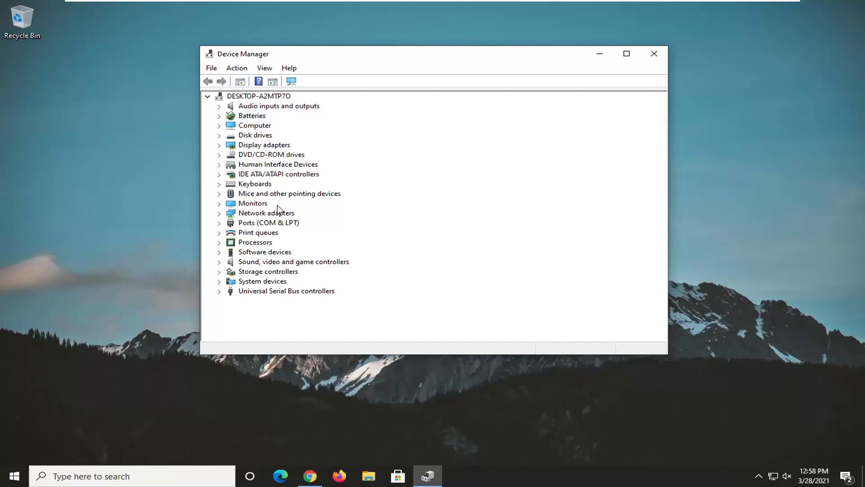
Step: Expand Mice and other pointing devices and select the VMware Pointing Device
{"action": "left_click", "coordinate": [262, 194]}
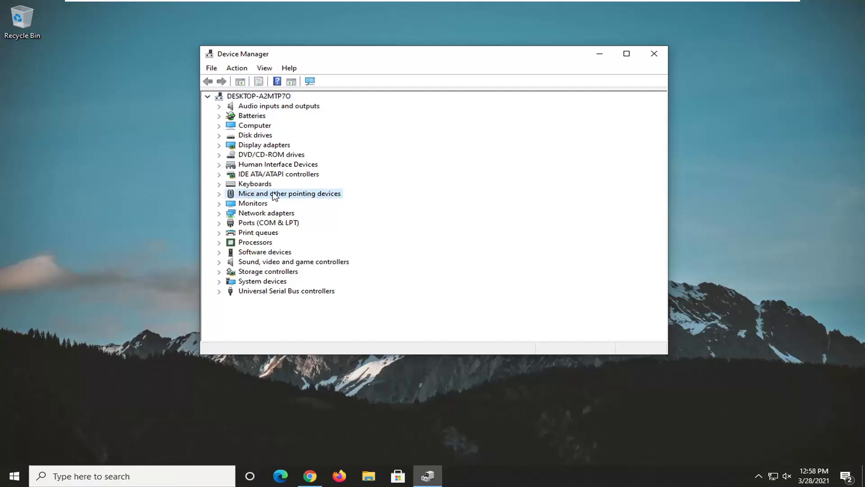
{"action": "double_click", "coordinate": [260, 194]}
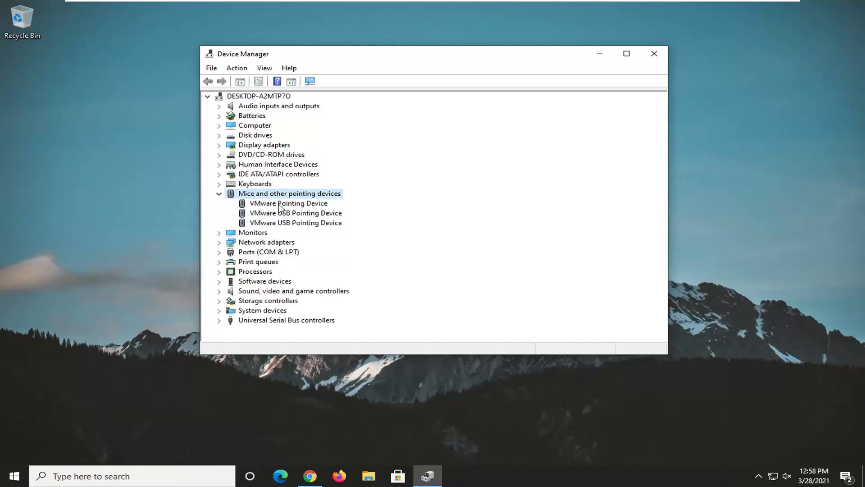
{"action": "left_click", "coordinate": [267, 206]}
Step: Dismiss the VMware Pointing Device's actions menu without changes and close Device Manager
{"action": "right_click", "coordinate": [263, 205]}
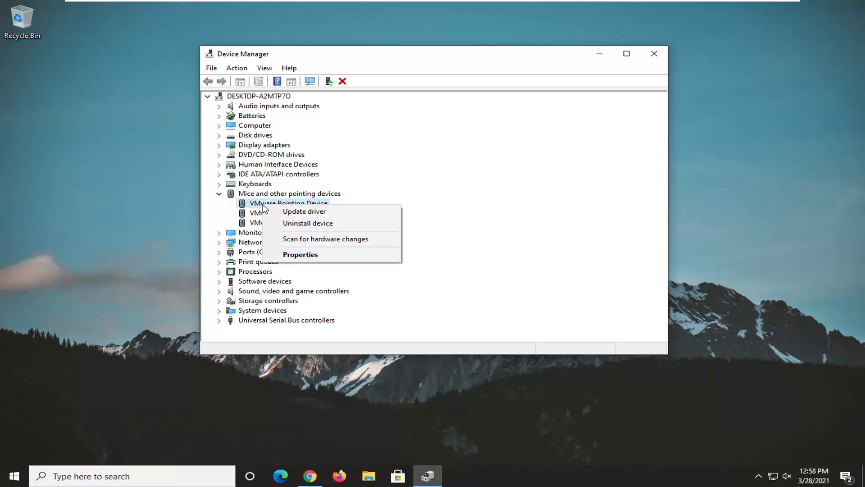
{"action": "left_click", "coordinate": [520, 219]}
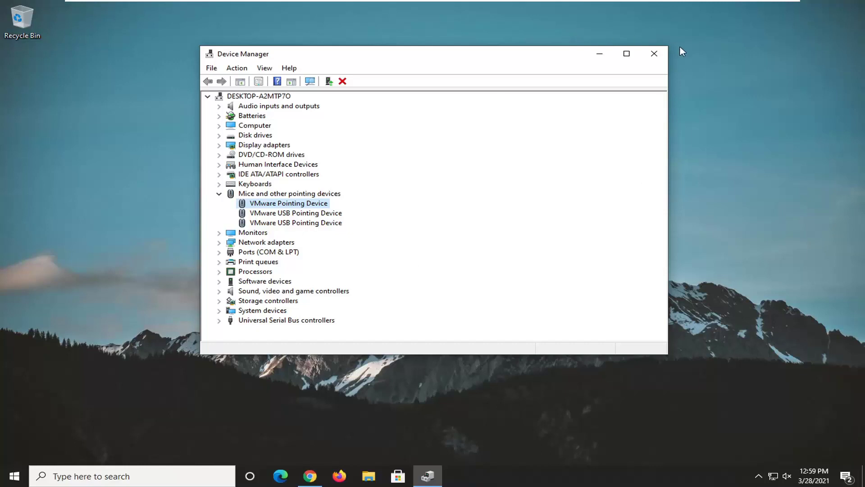
{"action": "left_click", "coordinate": [654, 53]}
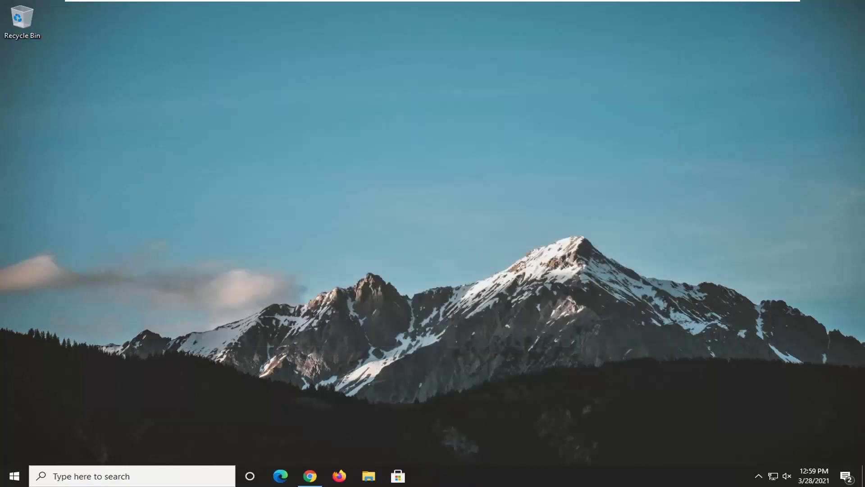
Step: Open the Troubleshoot settings page from a 'troubleshoot' search
{"action": "left_click", "coordinate": [13, 479]}
{"action": "type", "text": "trou"}
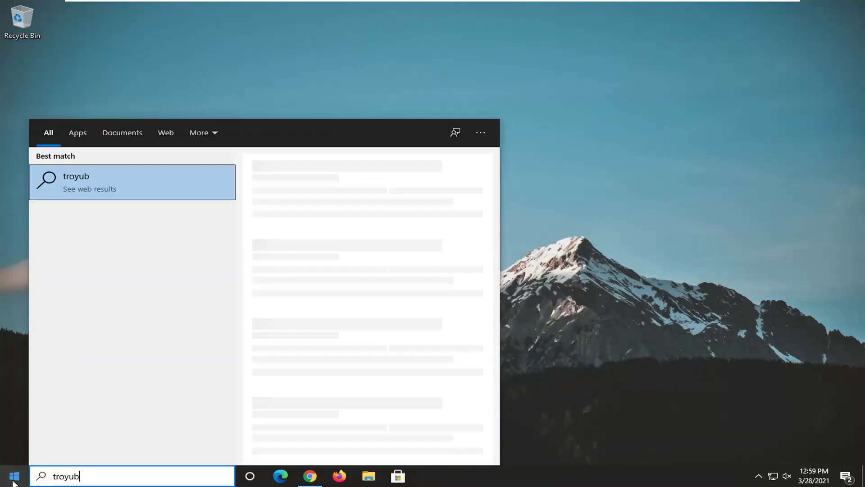
{"action": "type", "text": "bleshoot"}
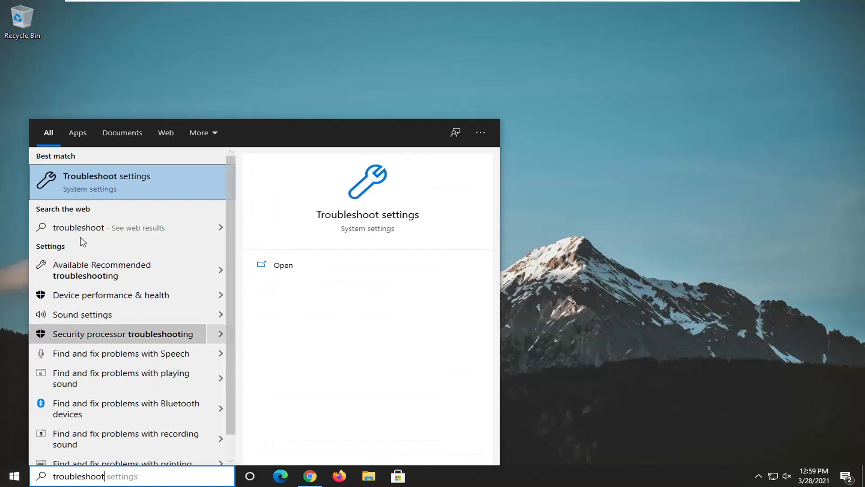
{"action": "left_click", "coordinate": [110, 179]}
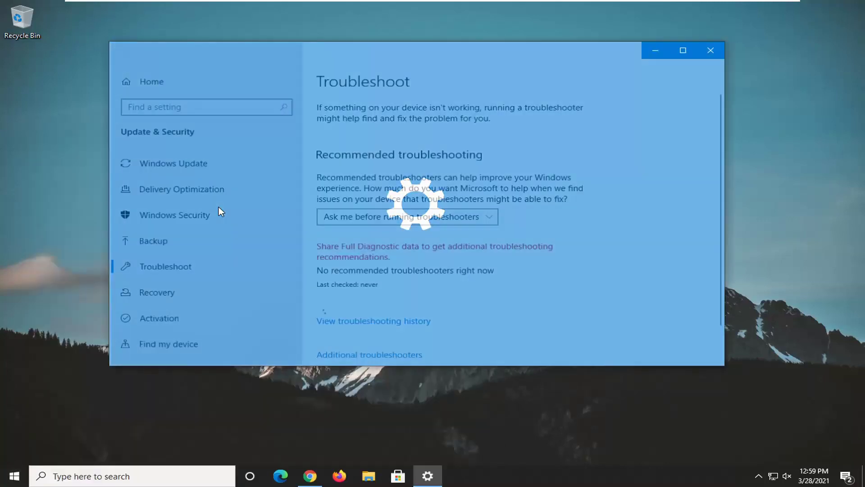
{"action": "scroll", "coordinate": [540, 223], "scroll_direction": "down", "scroll_amount": 2}
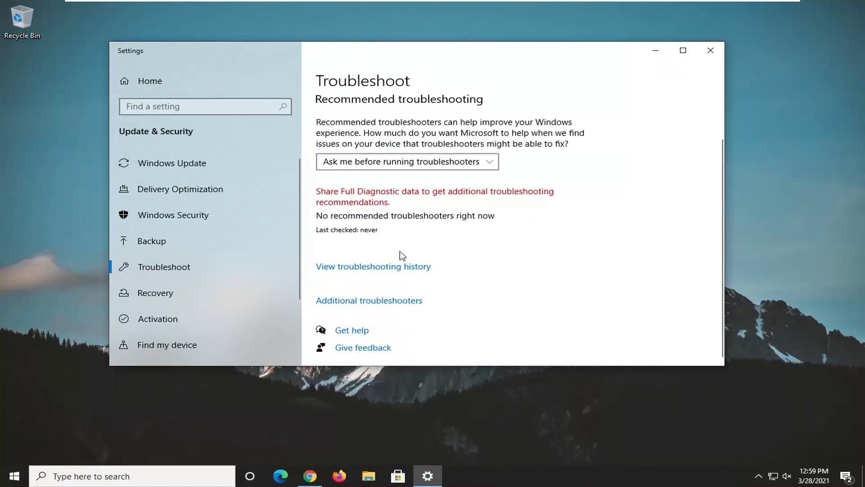
Step: Run the Printer troubleshooter from the Additional troubleshooters list
{"action": "left_click", "coordinate": [356, 302]}
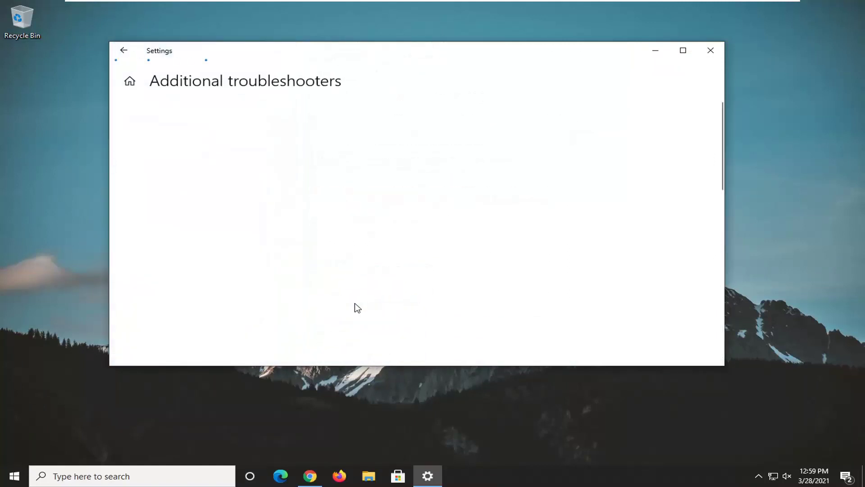
{"action": "scroll", "coordinate": [344, 282], "scroll_direction": "down", "scroll_amount": 2}
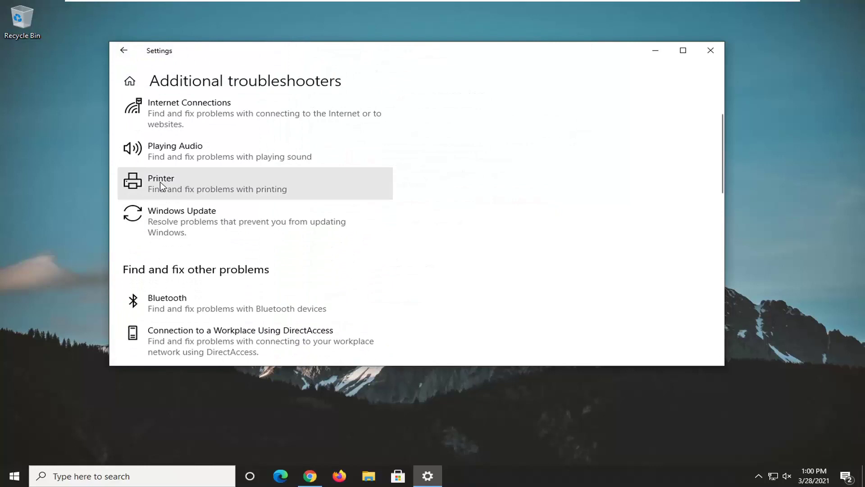
{"action": "left_click", "coordinate": [160, 183]}
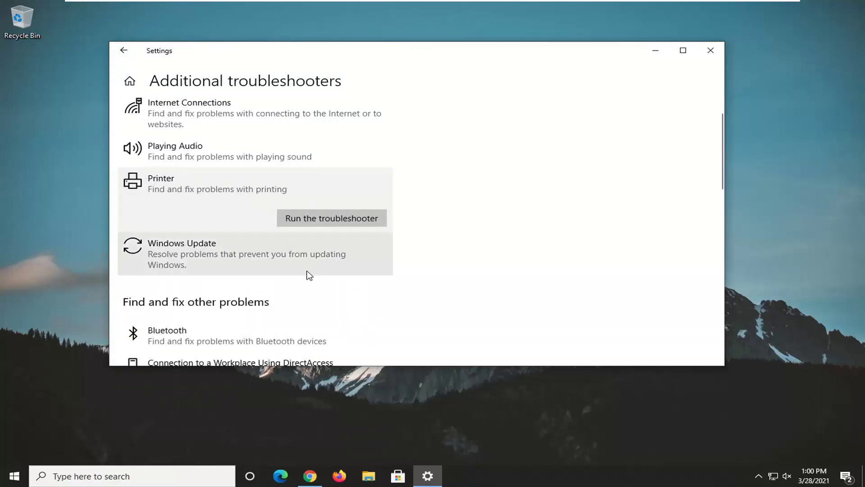
{"action": "left_click", "coordinate": [372, 218]}
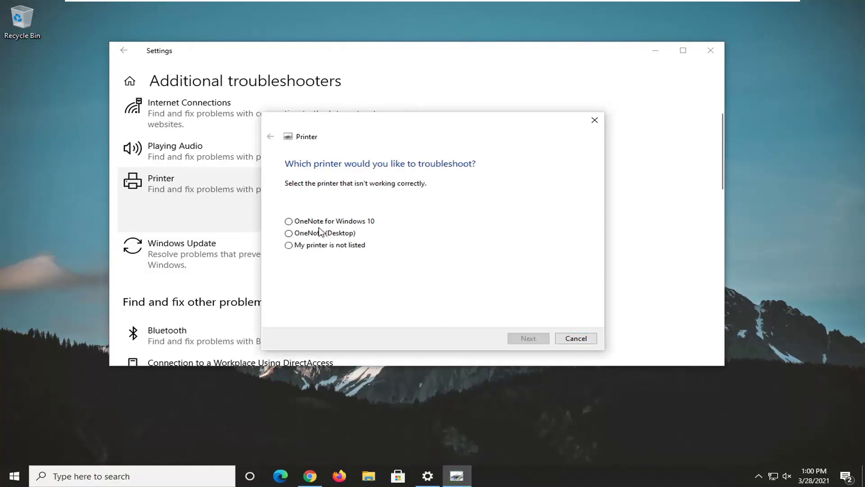
Step: Choose 'My printer is not listed' and let problem detection proceed
{"action": "left_click", "coordinate": [293, 245]}
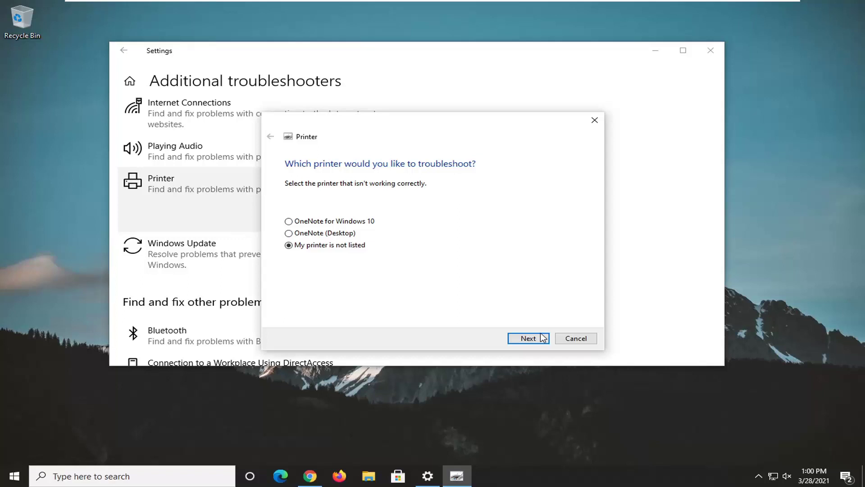
{"action": "left_click", "coordinate": [540, 341]}
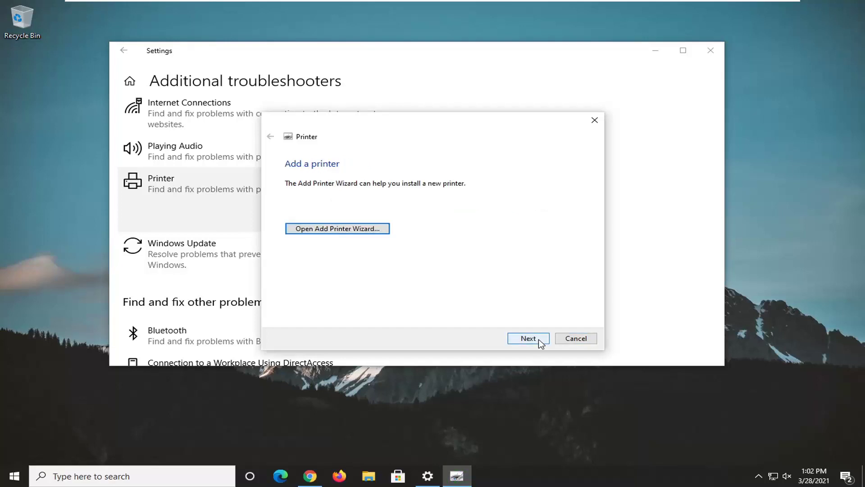
Step: Apply the suggested drivers-and-updates fix, skip the restart, and close Settings
{"action": "left_click", "coordinate": [532, 336]}
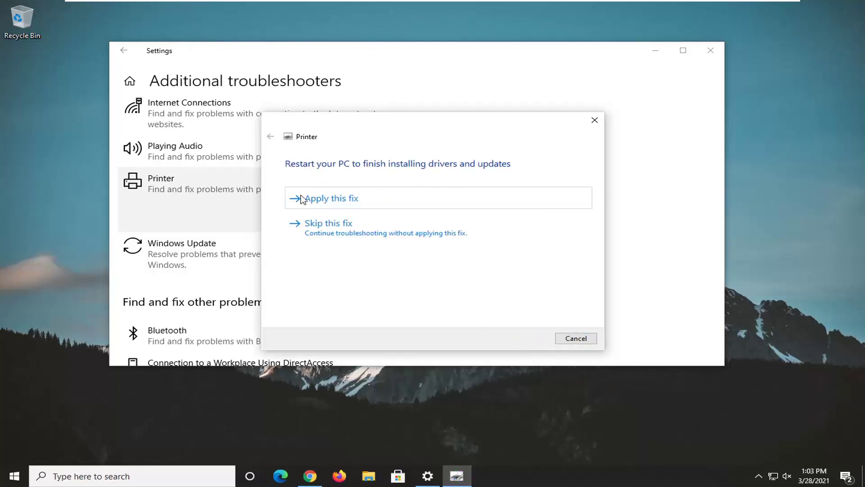
{"action": "left_click", "coordinate": [335, 205]}
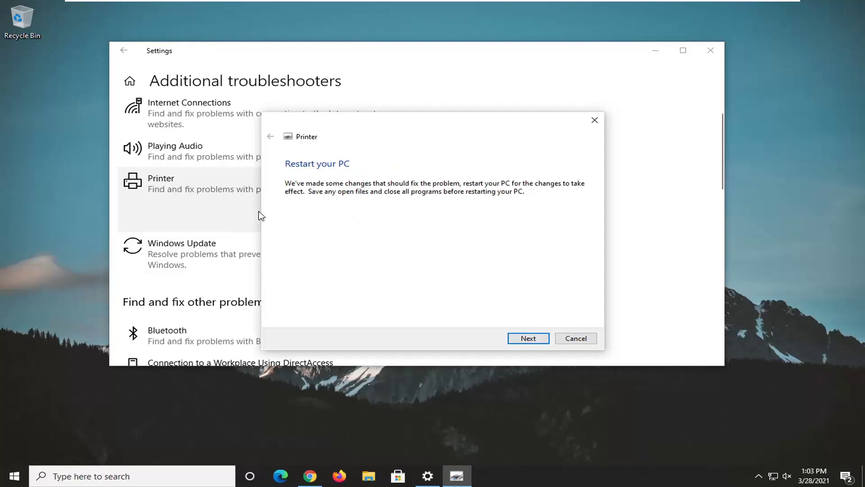
{"action": "left_click", "coordinate": [573, 341]}
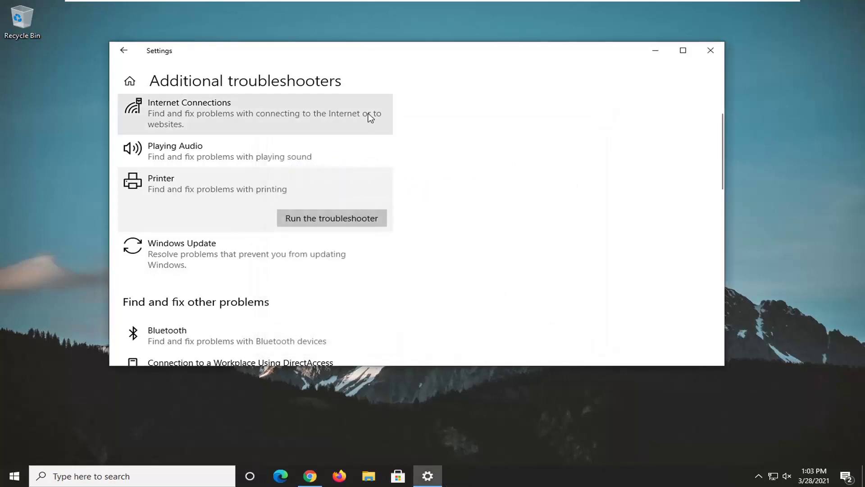
{"action": "left_click", "coordinate": [710, 51]}
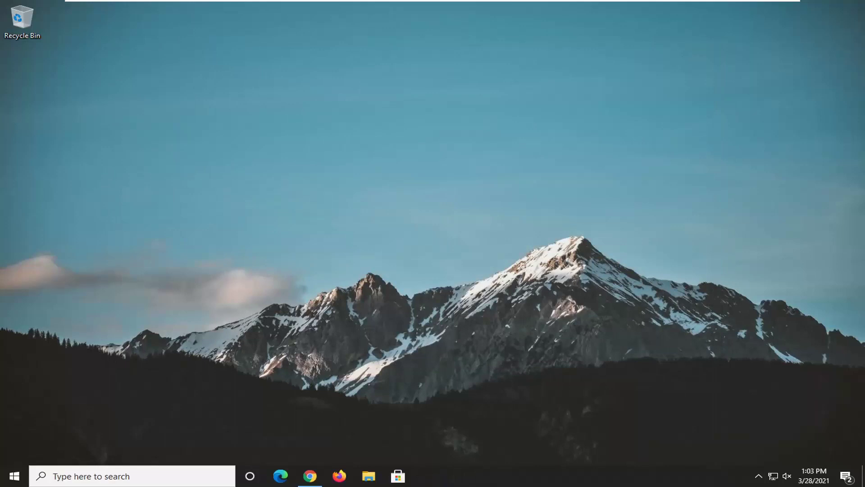